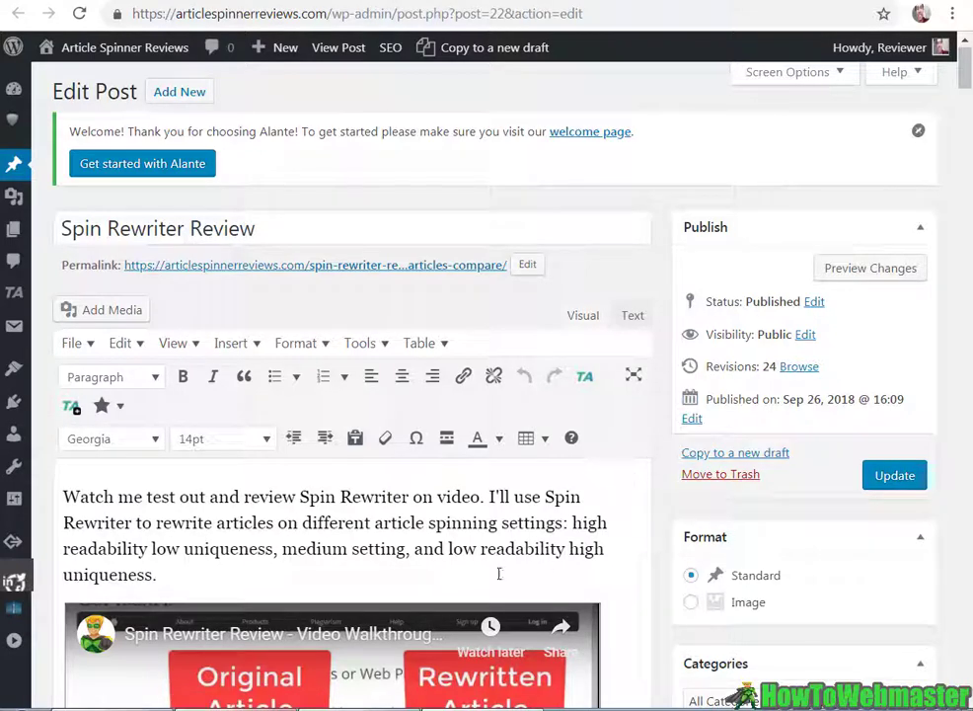
In the Spin Rewriter posts list, clone 'Spin Rewriter Review' into a new draft copy.
mouse_move(965, 57)
left_mouse_down()
mouse_move(964, 65)
mouse_move(964, 55)
left_mouse_up()
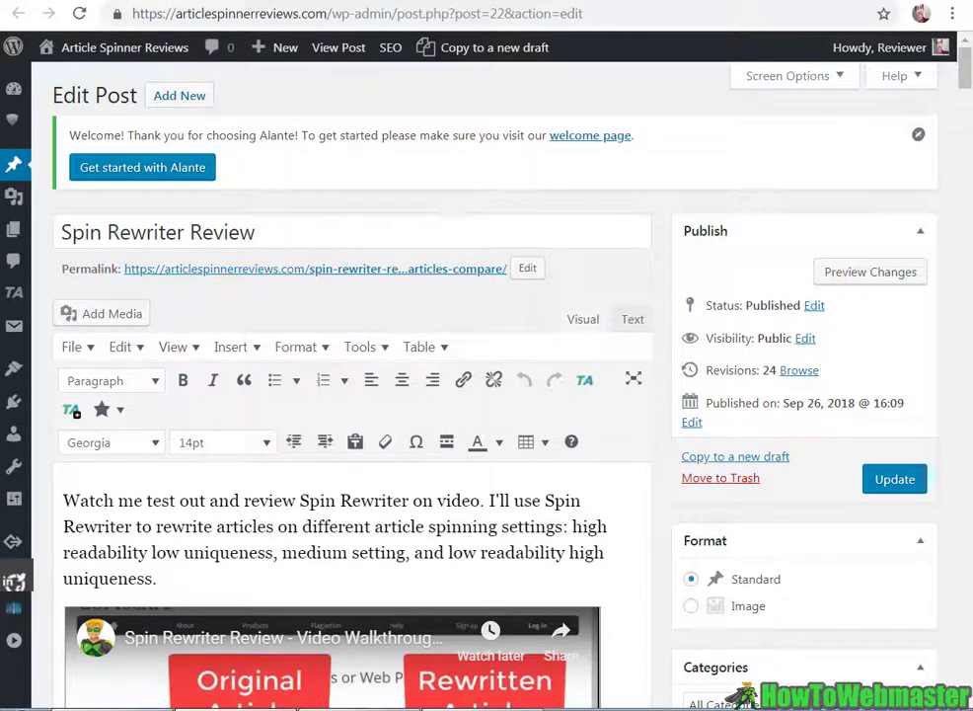
left_click_drag(966, 69, 969, 93)
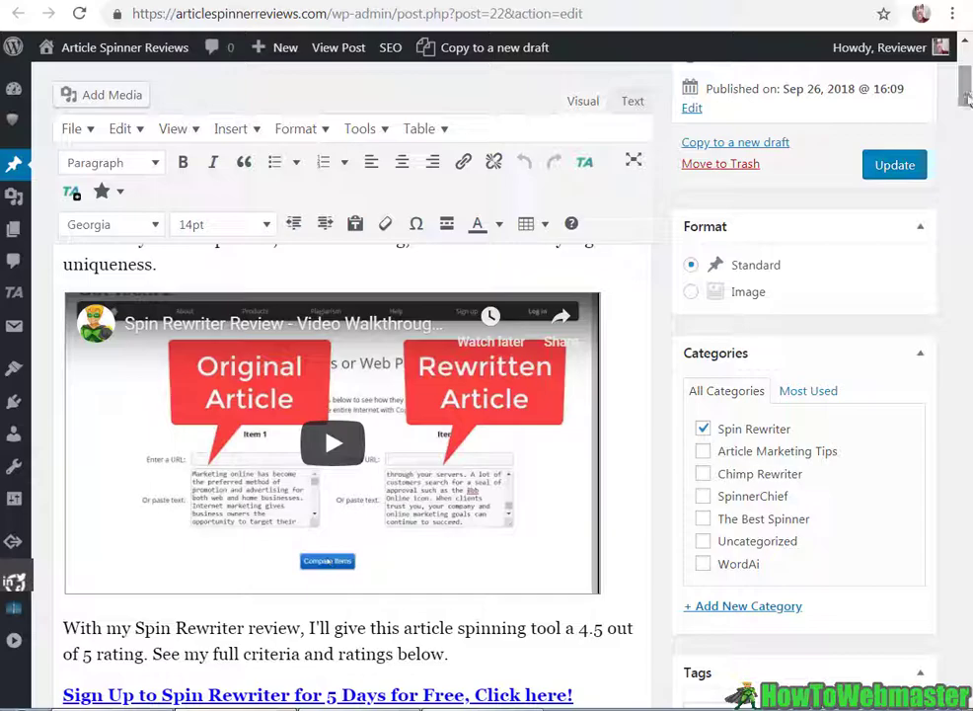
mouse_move(967, 99)
left_mouse_down()
mouse_move(967, 365)
mouse_move(970, 336)
left_mouse_up()
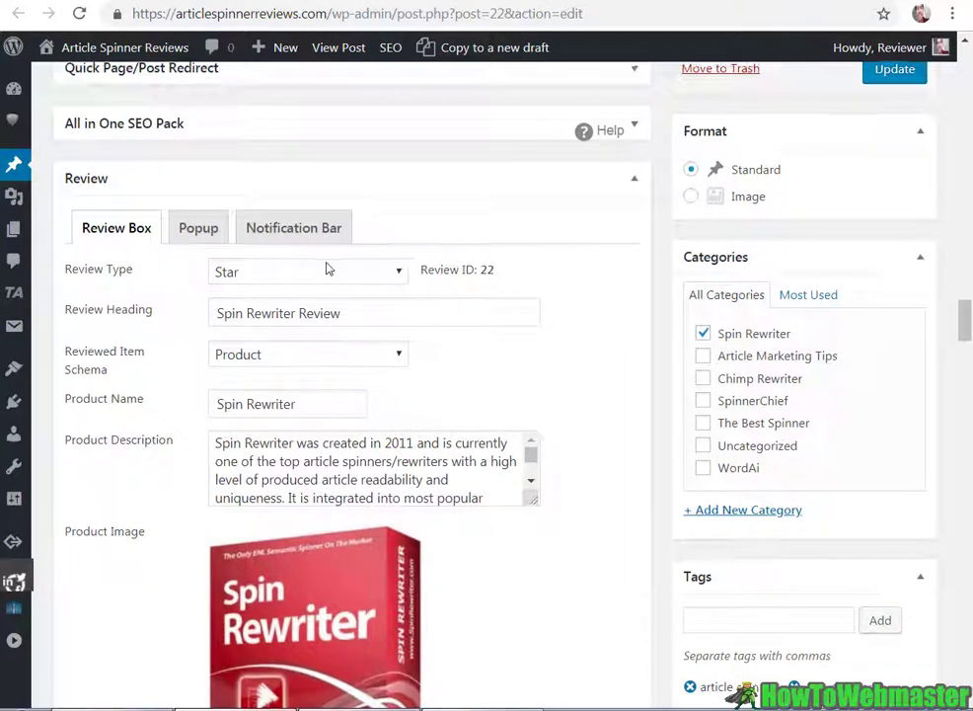
scroll(326, 270, "down", 1)
scroll(296, 247, "down", 2)
scroll(268, 223, "down", 1)
scroll(268, 223, "down", 2)
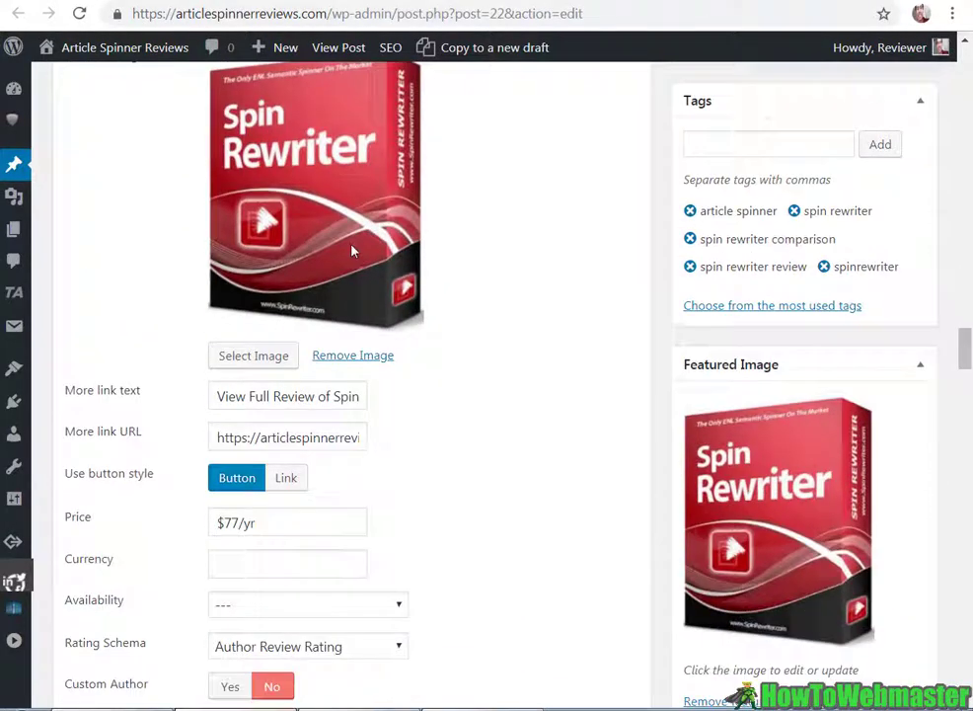
scroll(296, 163, "down", 3)
scroll(348, 272, "down", 4)
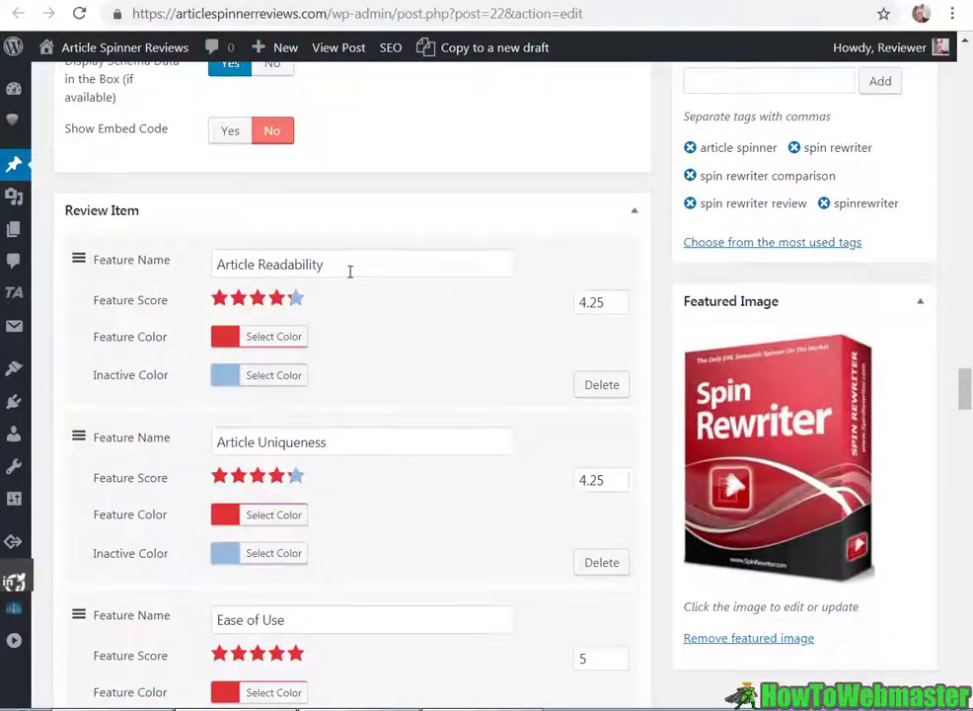
scroll(301, 319, "down", 2)
scroll(304, 322, "down", 3)
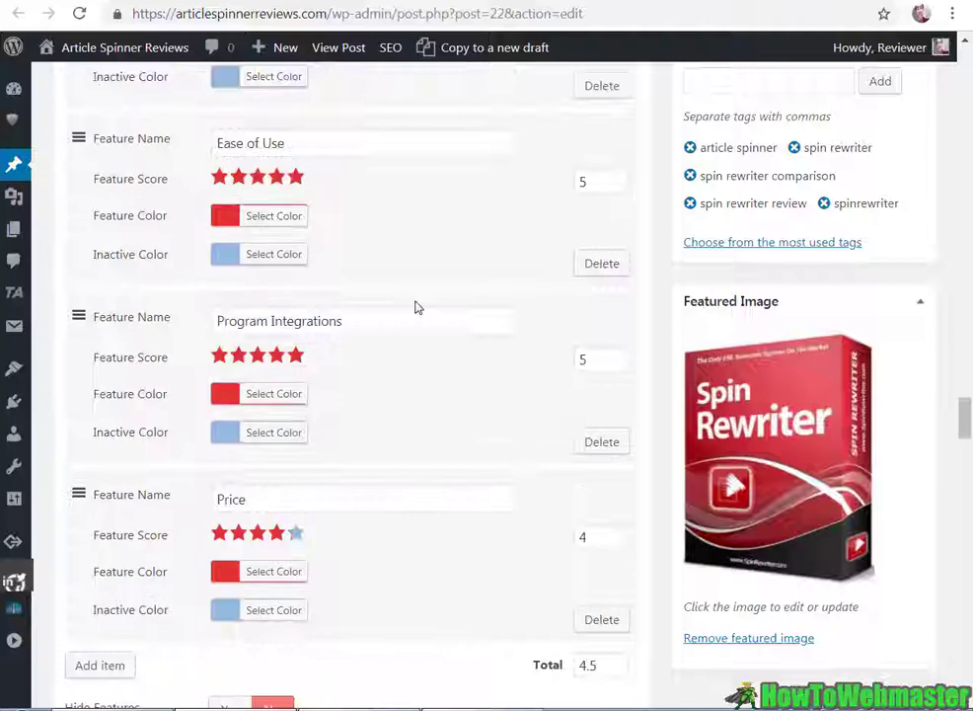
scroll(417, 306, "down", 1)
scroll(619, 297, "down", 4)
scroll(606, 306, "down", 2)
scroll(571, 292, "up", 1)
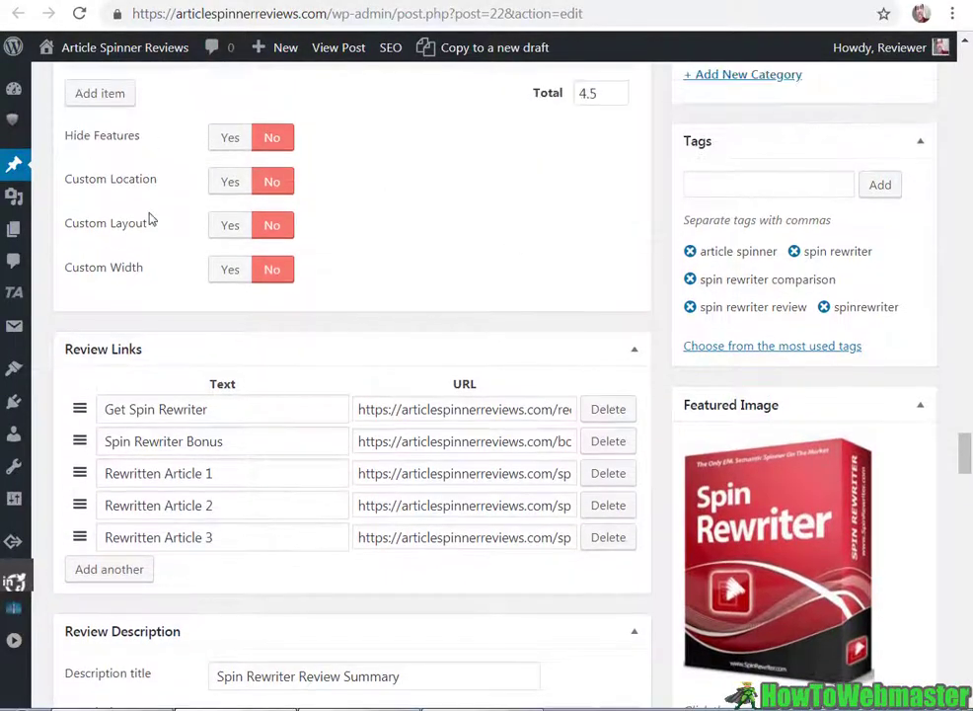
scroll(356, 411, "down", 3)
scroll(365, 418, "down", 5)
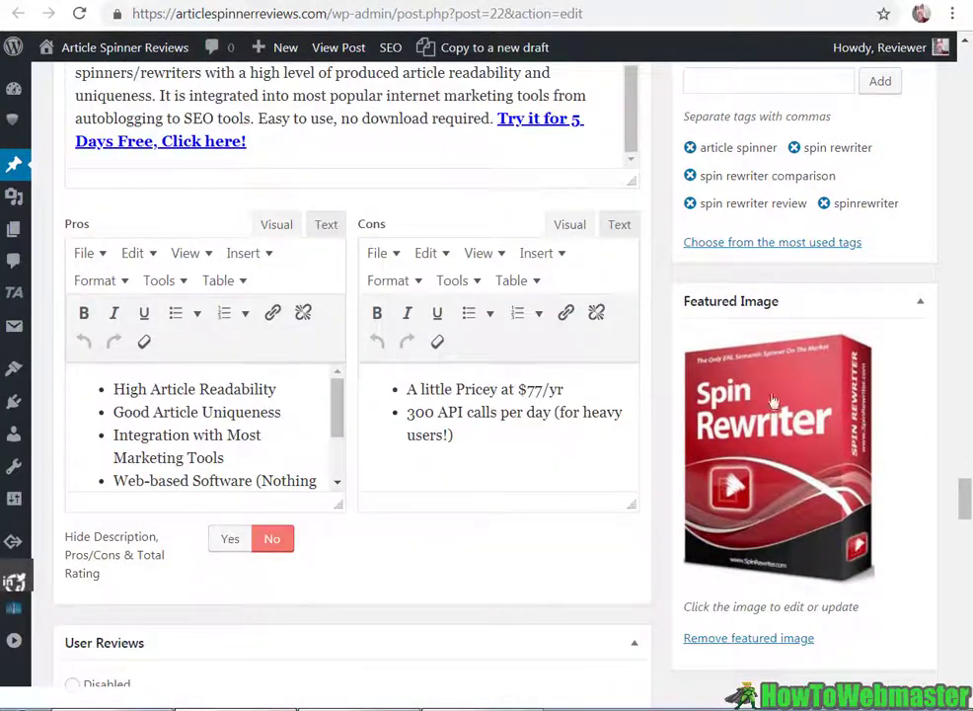
scroll(390, 418, "down", 1)
scroll(387, 414, "down", 2)
scroll(493, 316, "up", 15)
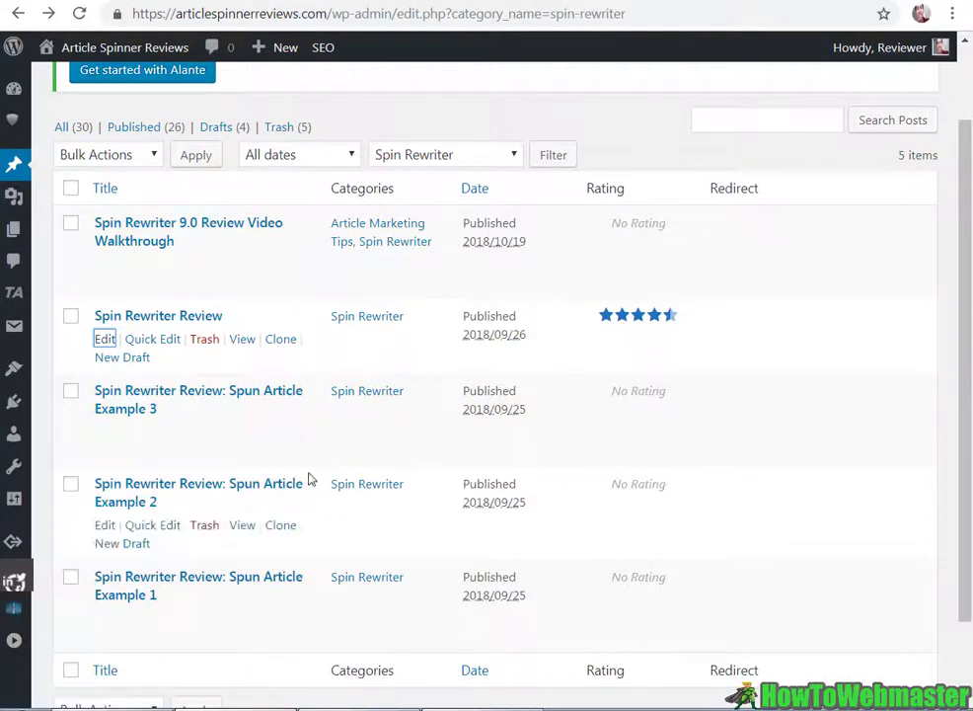
mouse_move(198, 330)
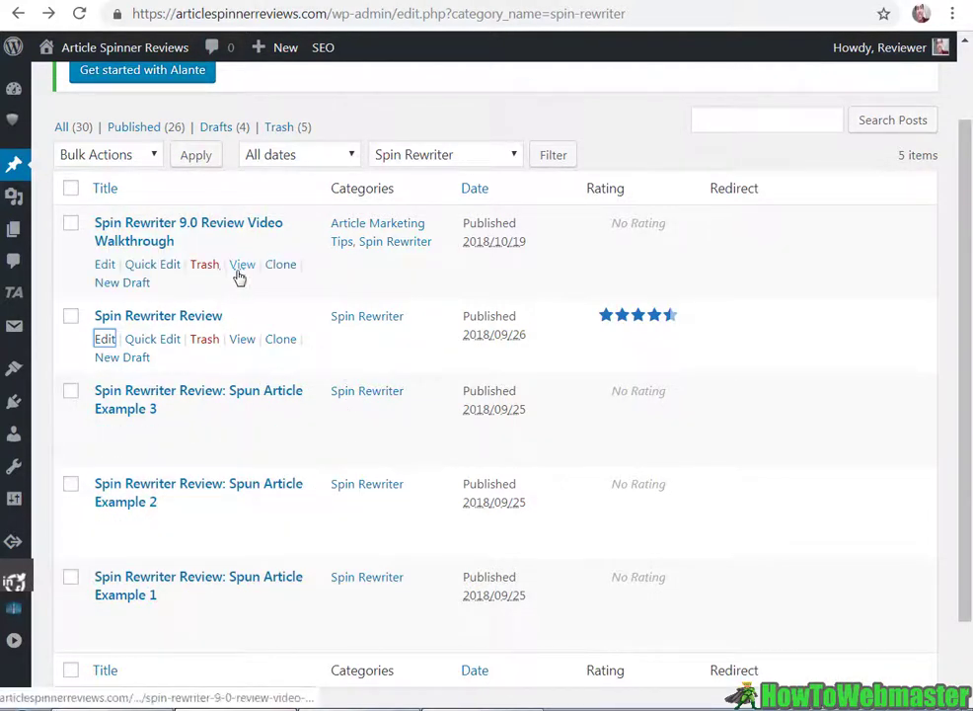
left_click(280, 340)
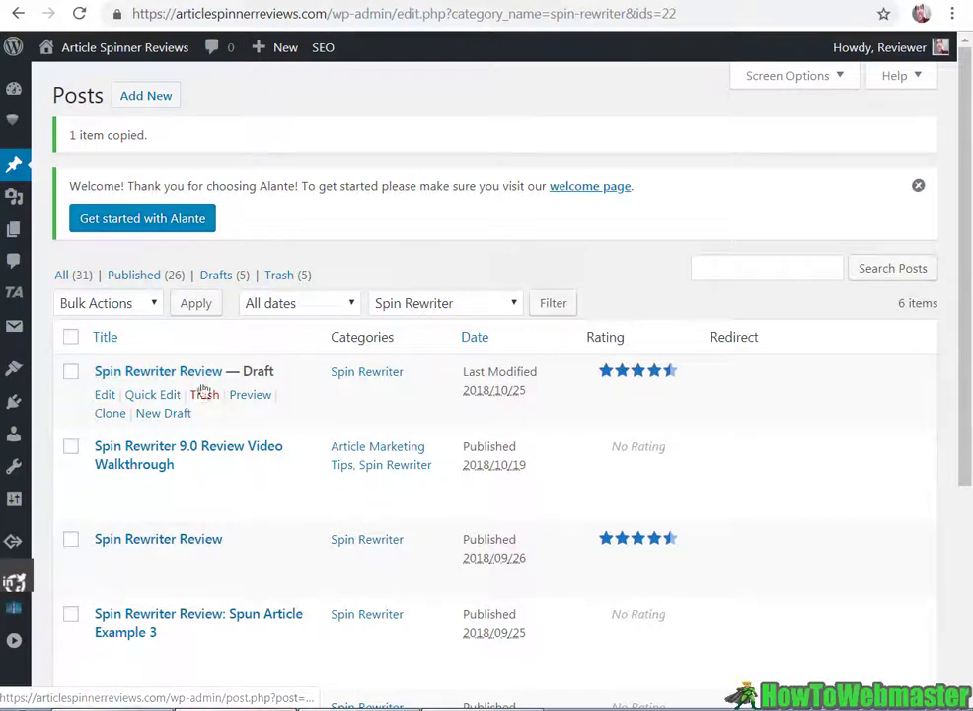
mouse_move(183, 380)
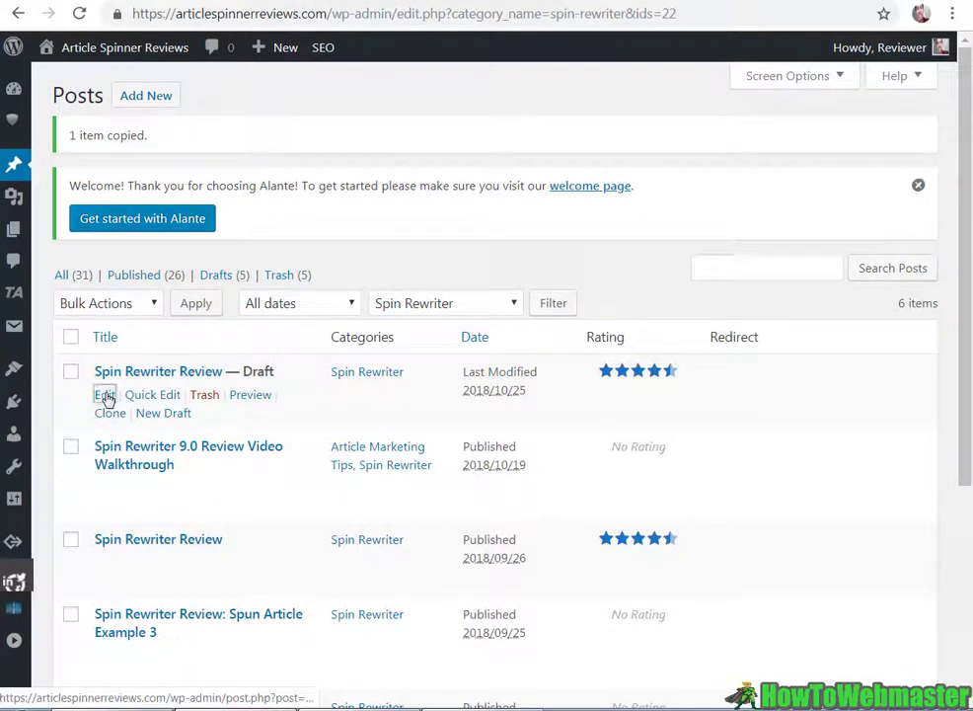
Open the 'Spin Rewriter Review' draft copy in the editor and check its copied review fields.
left_click(105, 395)
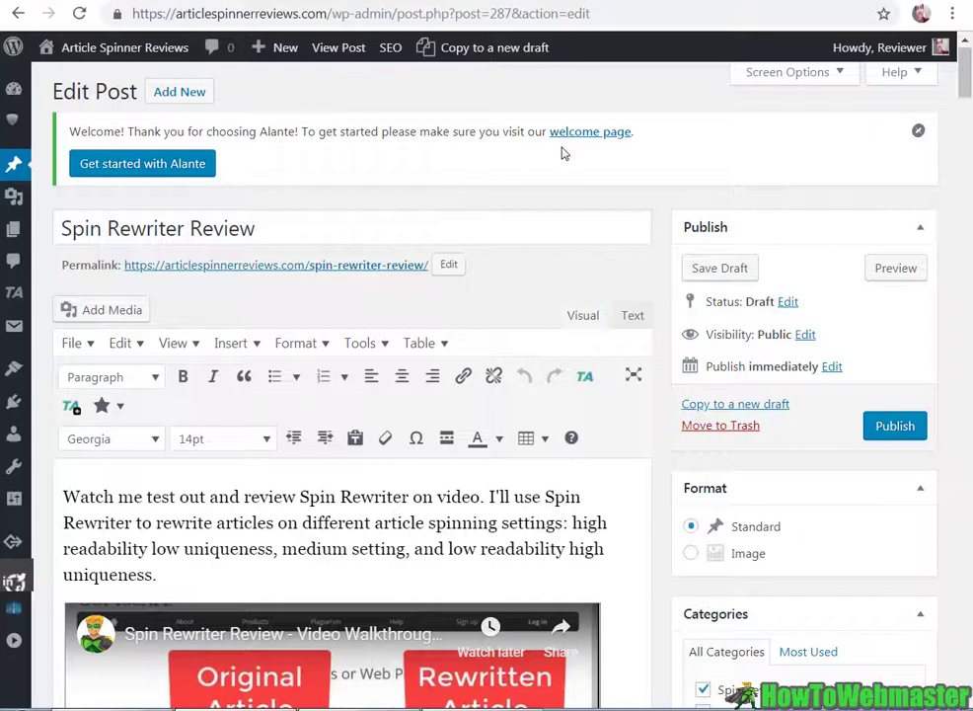
left_click_drag(964, 77, 965, 462)
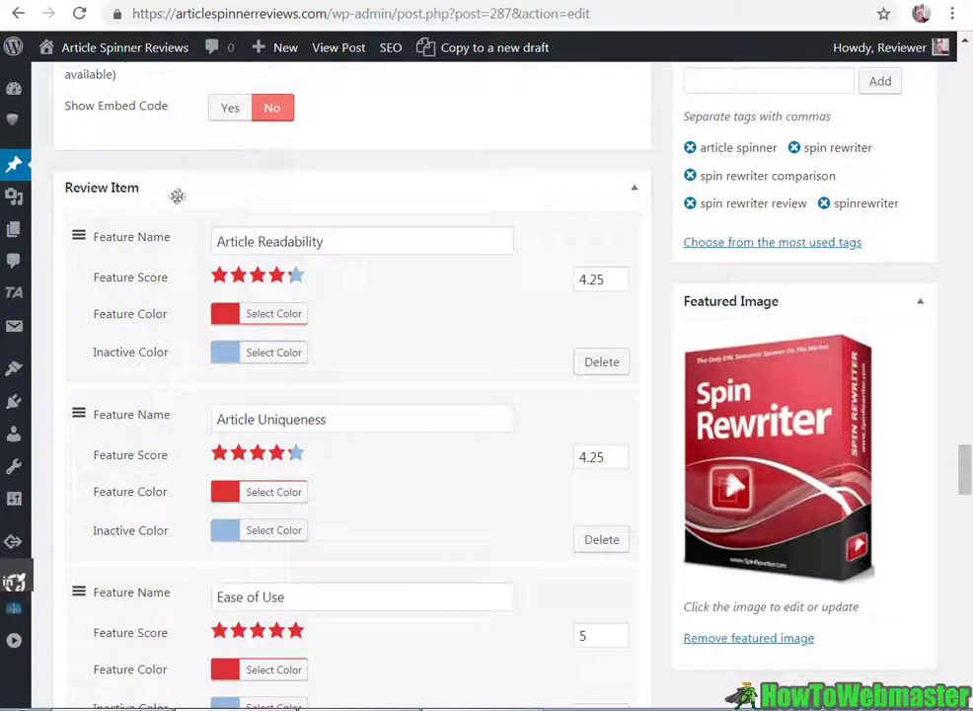
left_click_drag(971, 449, 967, 624)
scroll(593, 341, "up", 5)
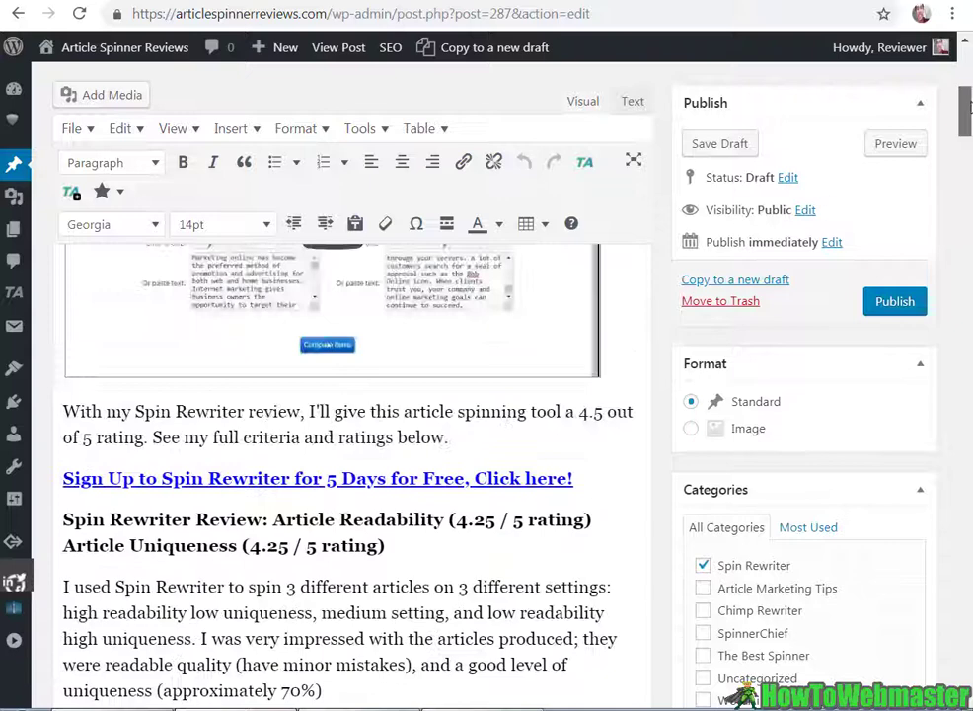
scroll(592, 341, "up", 1)
scroll(592, 340, "up", 5)
scroll(539, 244, "up", 1)
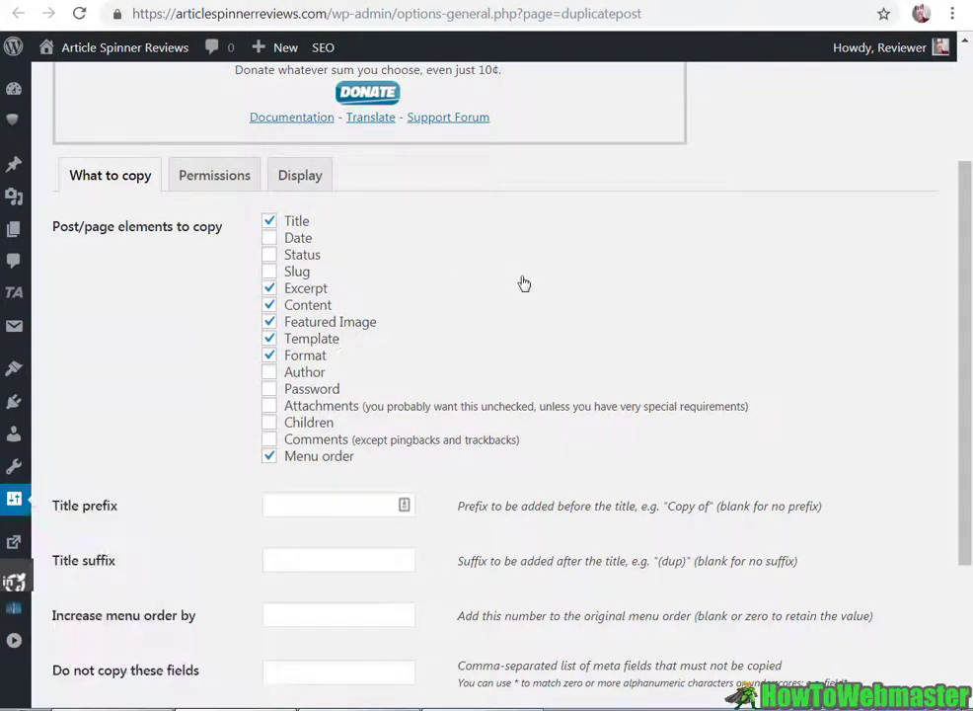
Add Slug to the Duplicate Post copied elements and review the remaining copy options.
left_click(296, 271)
scroll(323, 397, "down", 1)
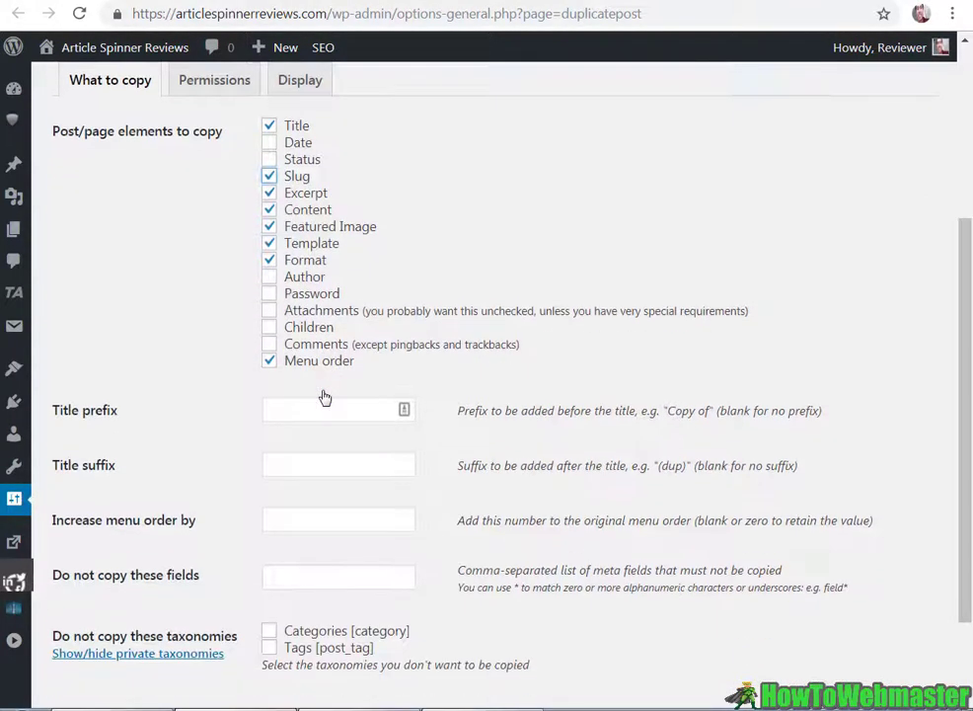
scroll(277, 257, "up", 2)
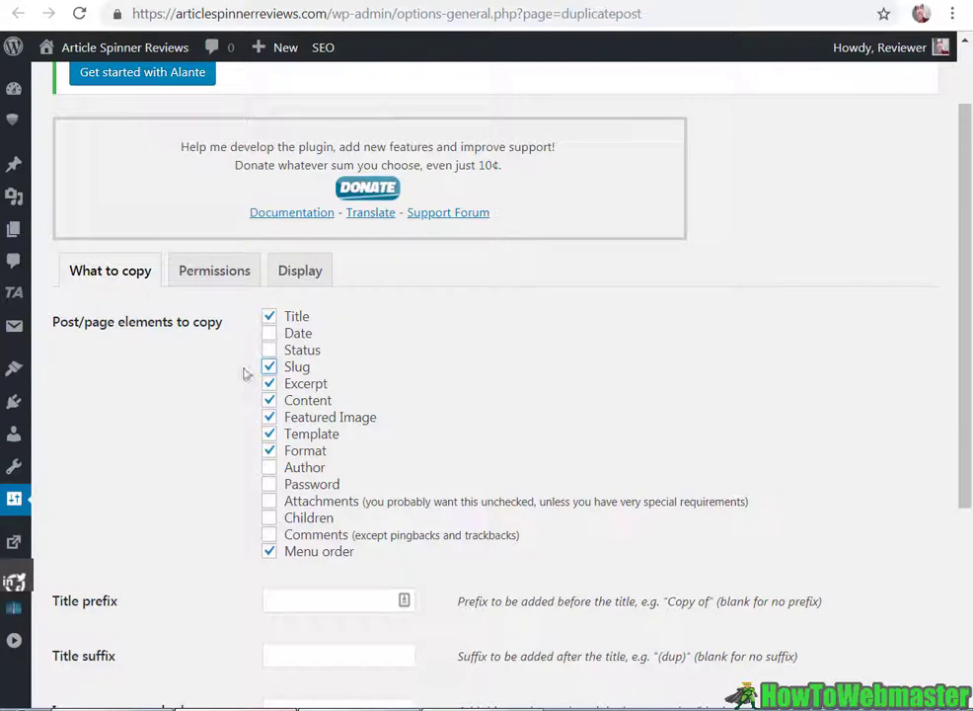
scroll(282, 450, "down", 2)
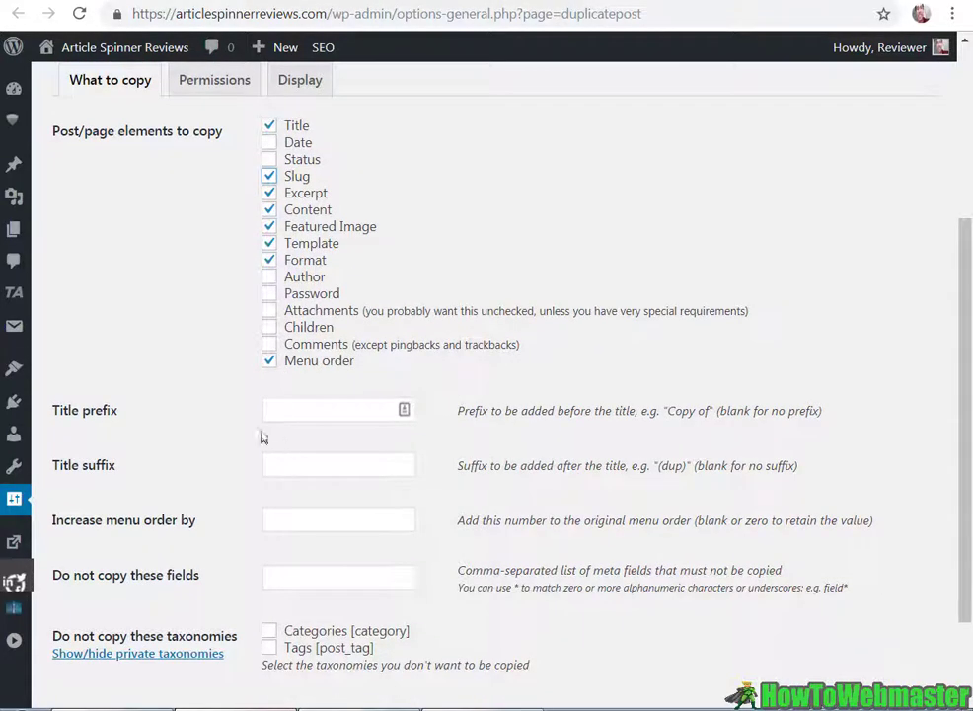
scroll(127, 485, "down", 1)
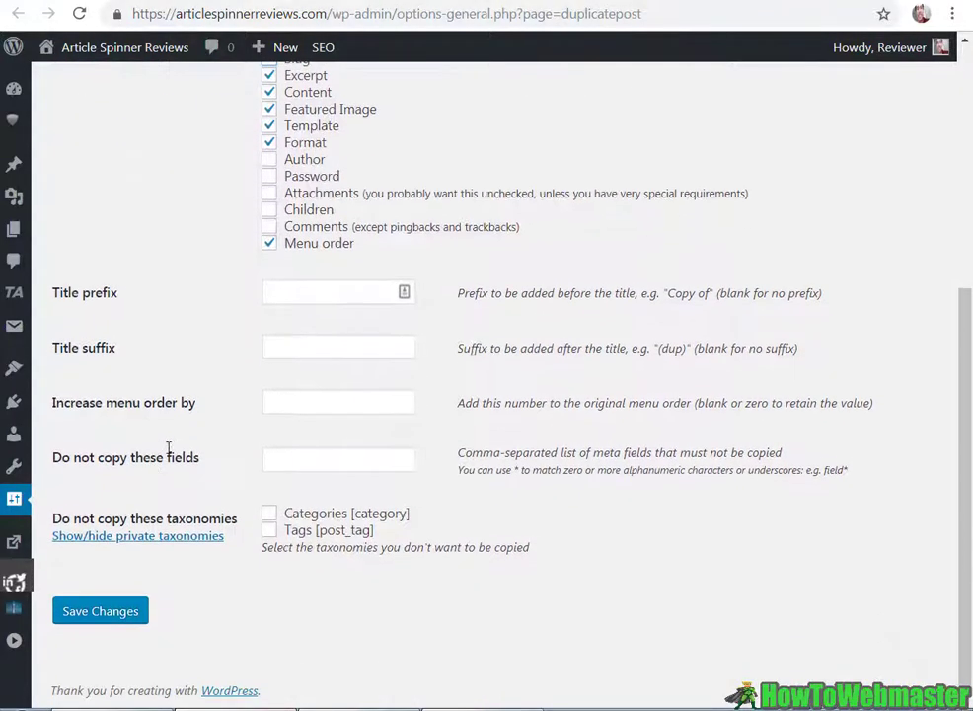
scroll(216, 513, "up", 1)
scroll(262, 326, "up", 3)
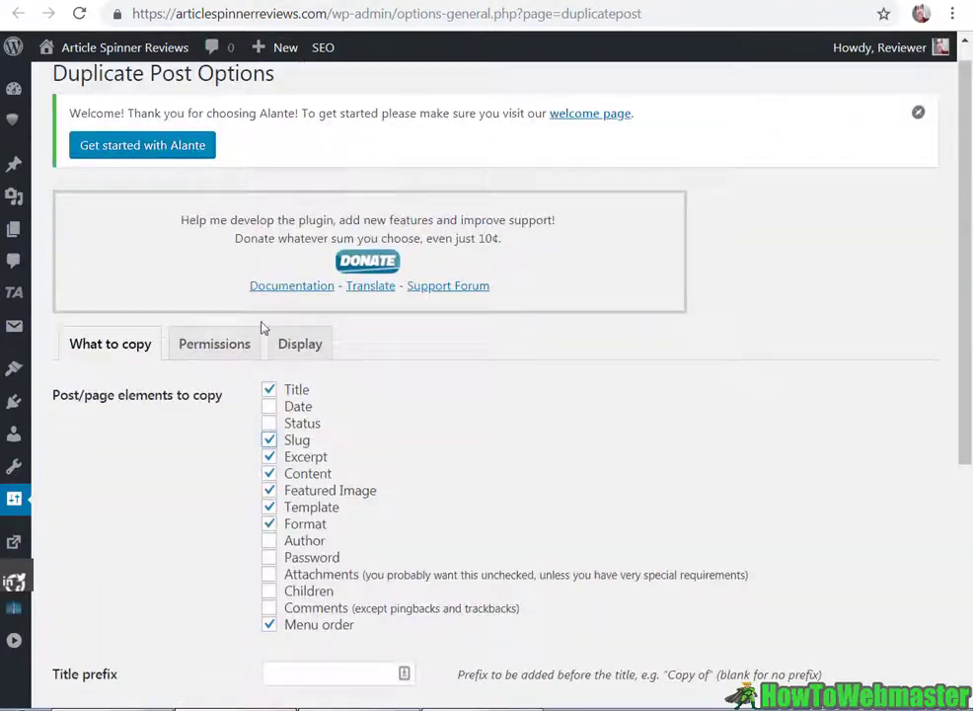
In Duplicate Post Permissions, allow Administrator to copy, keeping copying enabled for Posts and Pages.
left_click(217, 345)
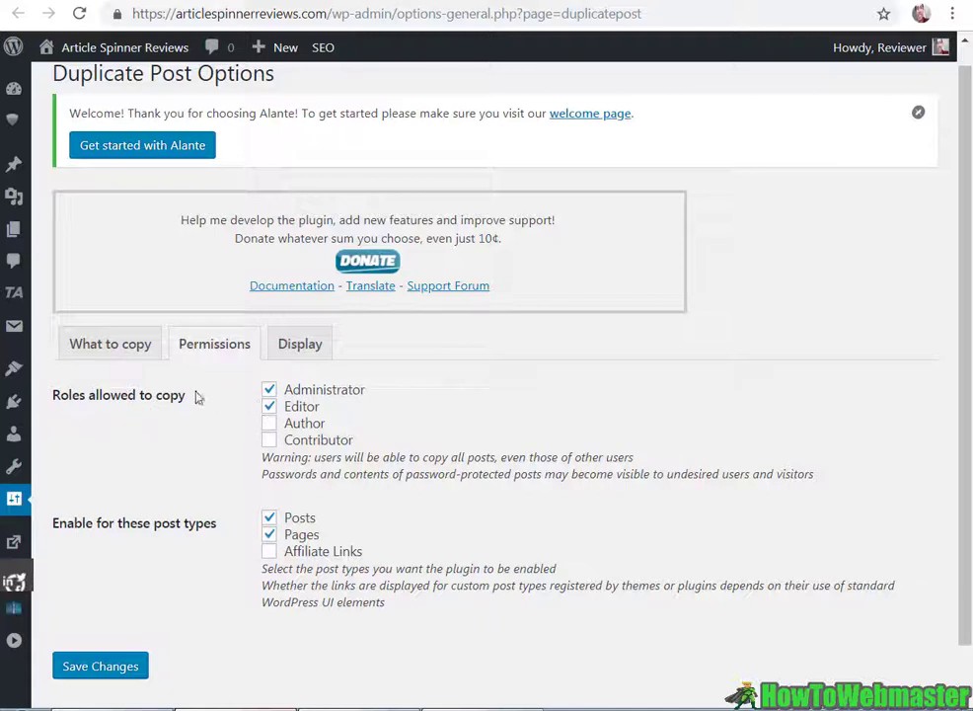
left_click(270, 389)
scroll(259, 464, "down", 1)
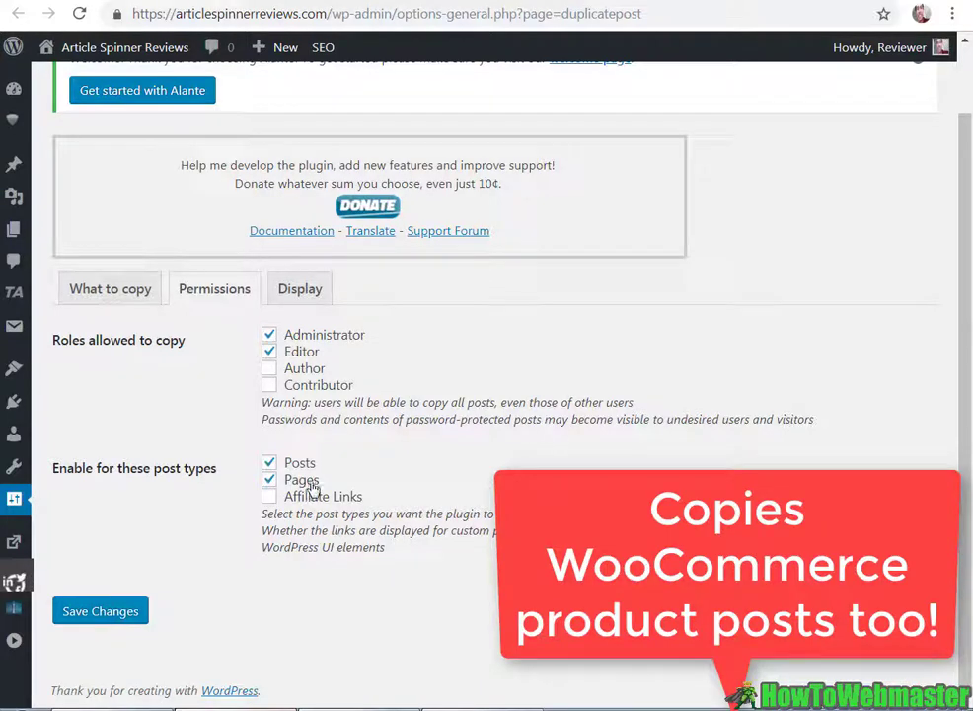
left_click(276, 481)
left_click(287, 480)
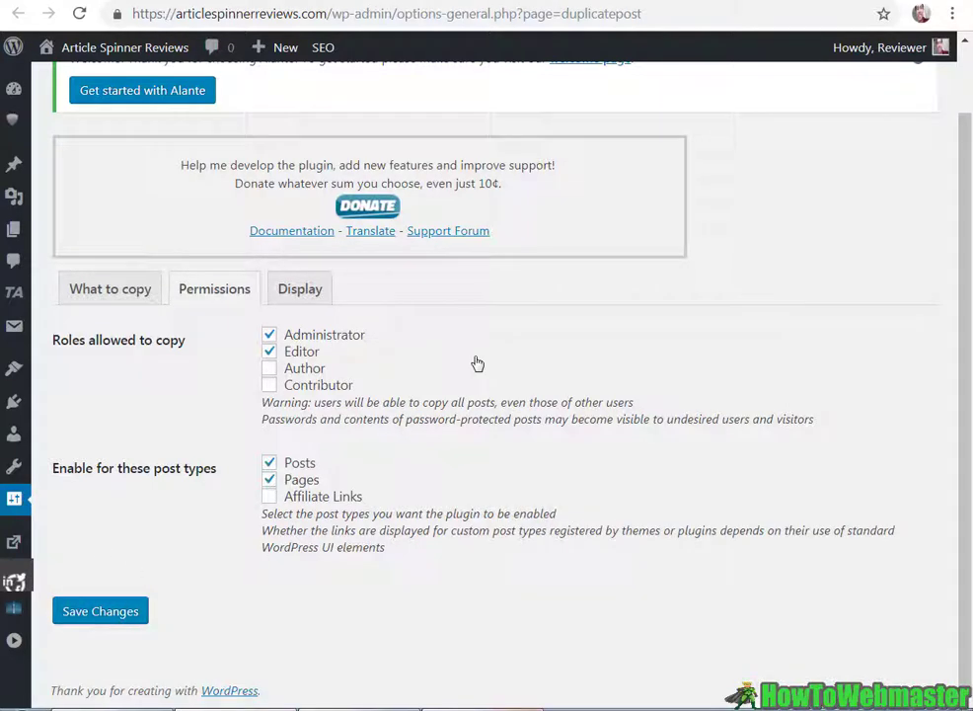
scroll(438, 123, "up", 2)
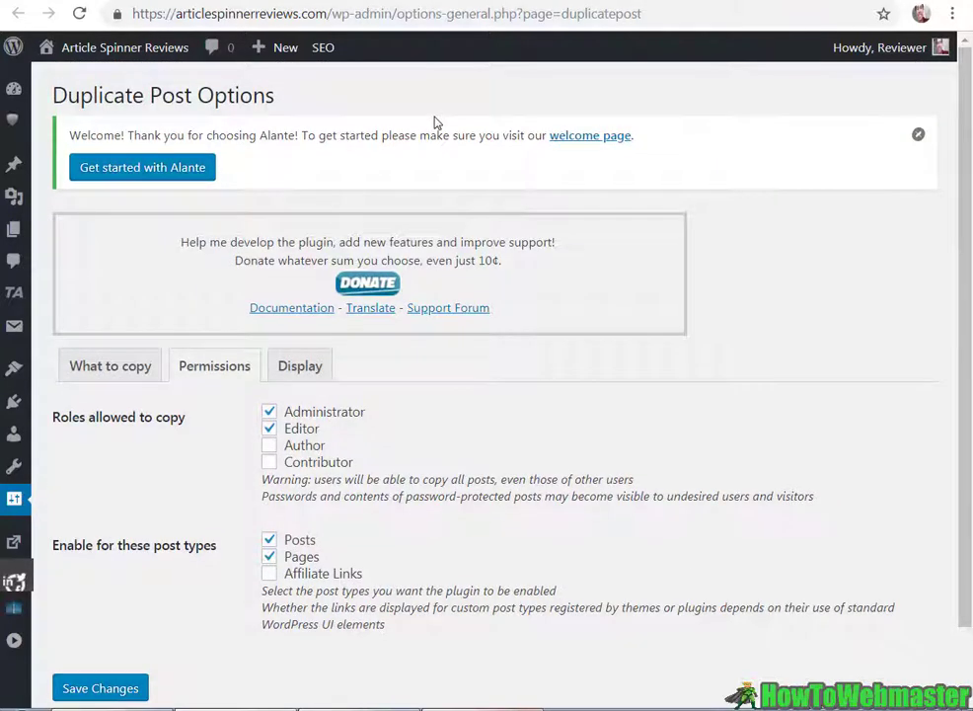